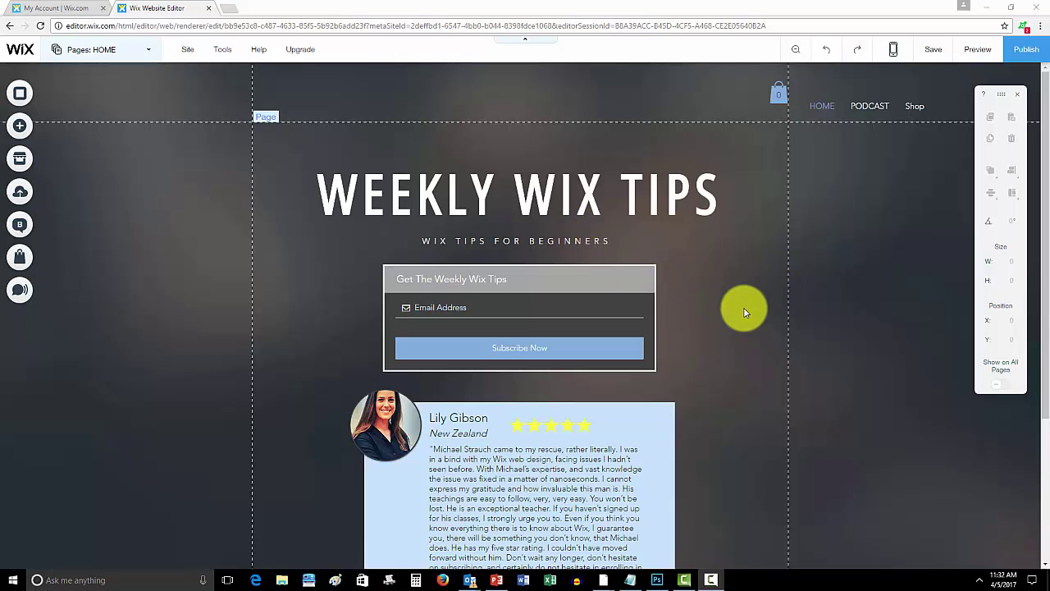
Step: Go to the Shop page and open Manage Products for the store's 12-product gallery
{"action": "left_click", "coordinate": [127, 52]}
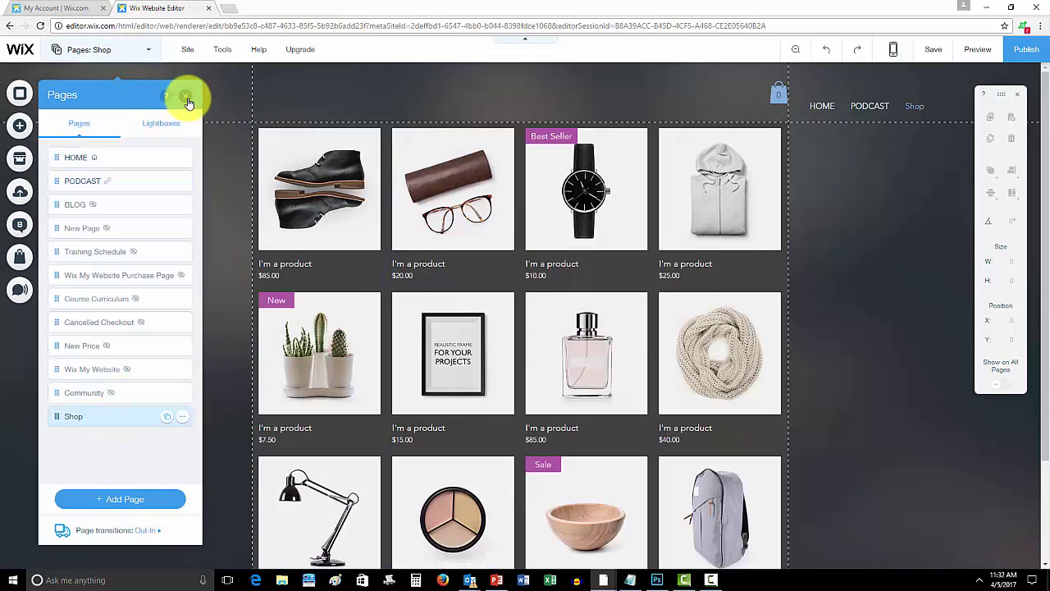
{"action": "left_click", "coordinate": [186, 97]}
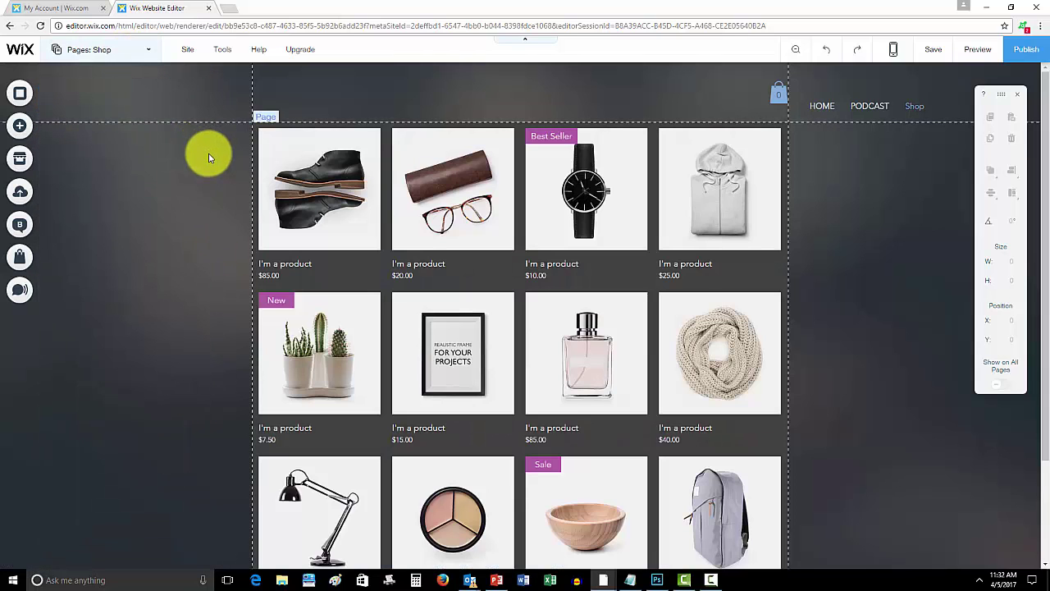
{"action": "left_click", "coordinate": [452, 309]}
{"action": "left_click", "coordinate": [462, 291]}
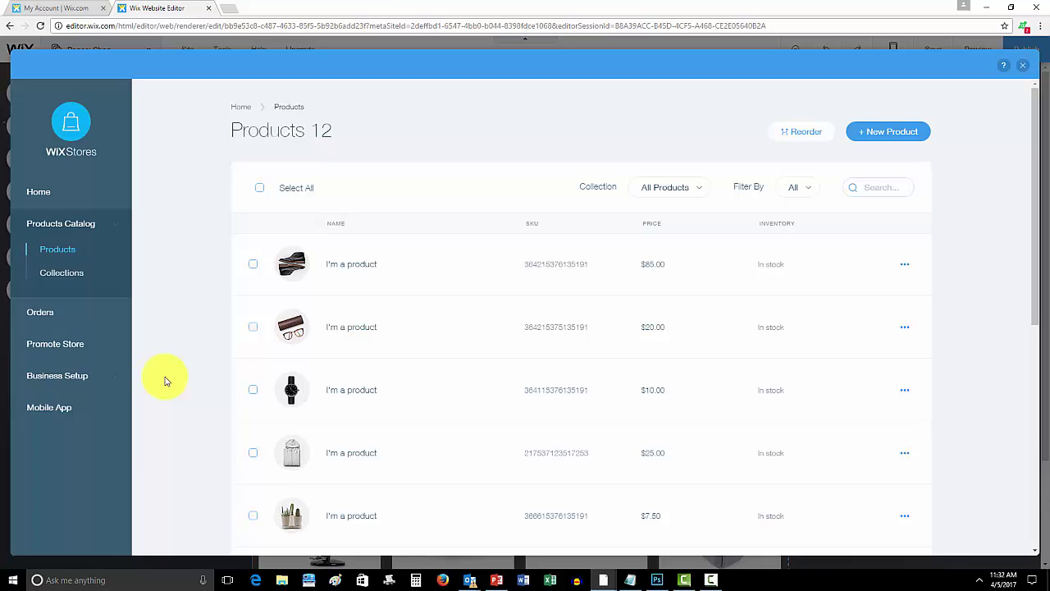
Step: Open Business Setup > Shipping & Tax to see both regions on Free Shipping
{"action": "left_click", "coordinate": [63, 374]}
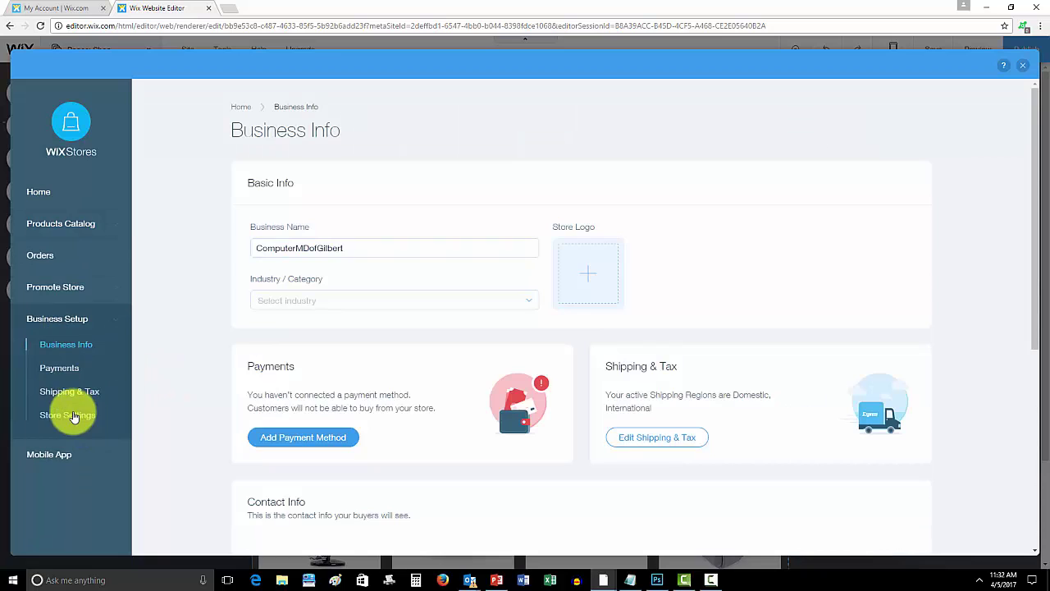
{"action": "left_click", "coordinate": [76, 391]}
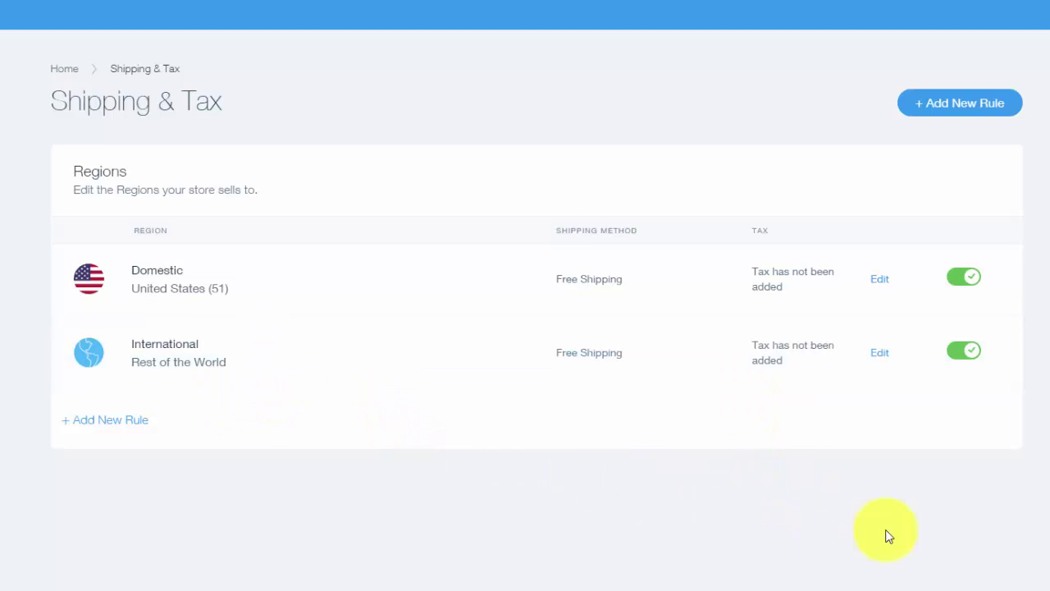
Step: Turn off the International shipping region
{"action": "left_click", "coordinate": [969, 361]}
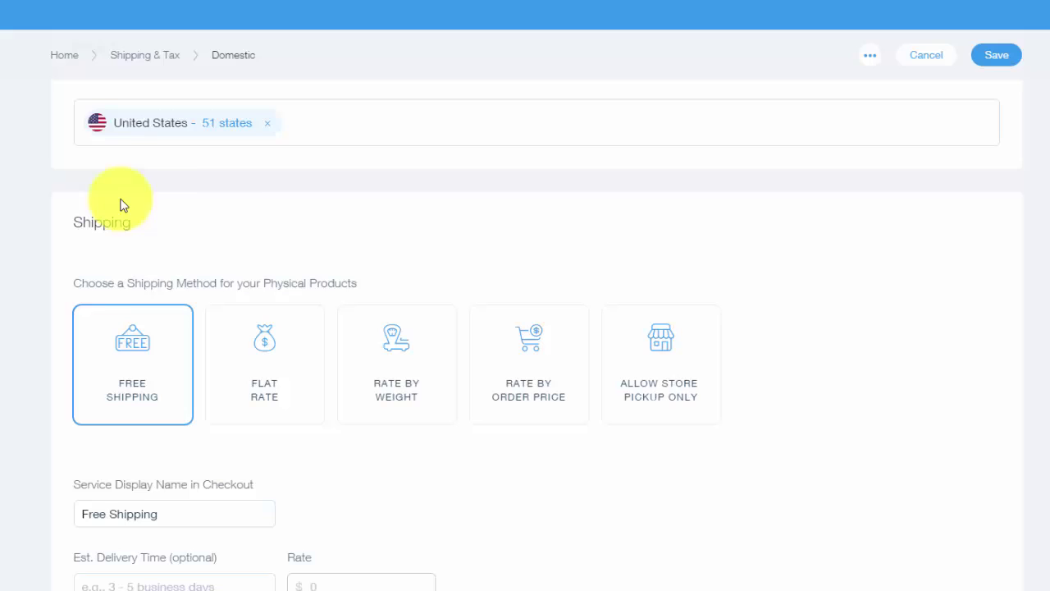
{"action": "scroll", "coordinate": [500, 232], "scroll_direction": "up", "scroll_amount": 3}
{"action": "scroll", "coordinate": [501, 229], "scroll_direction": "down", "scroll_amount": 3}
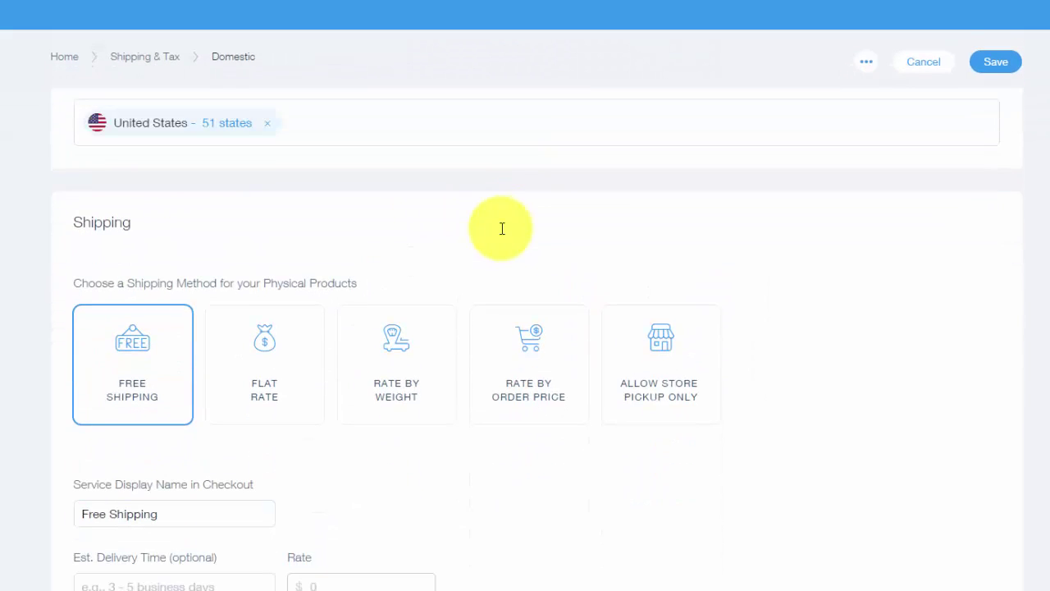
Step: Switch the Domestic shipping rule to Flat Rate at a $0 rate and review its options
{"action": "scroll", "coordinate": [524, 234], "scroll_direction": "down", "scroll_amount": 1}
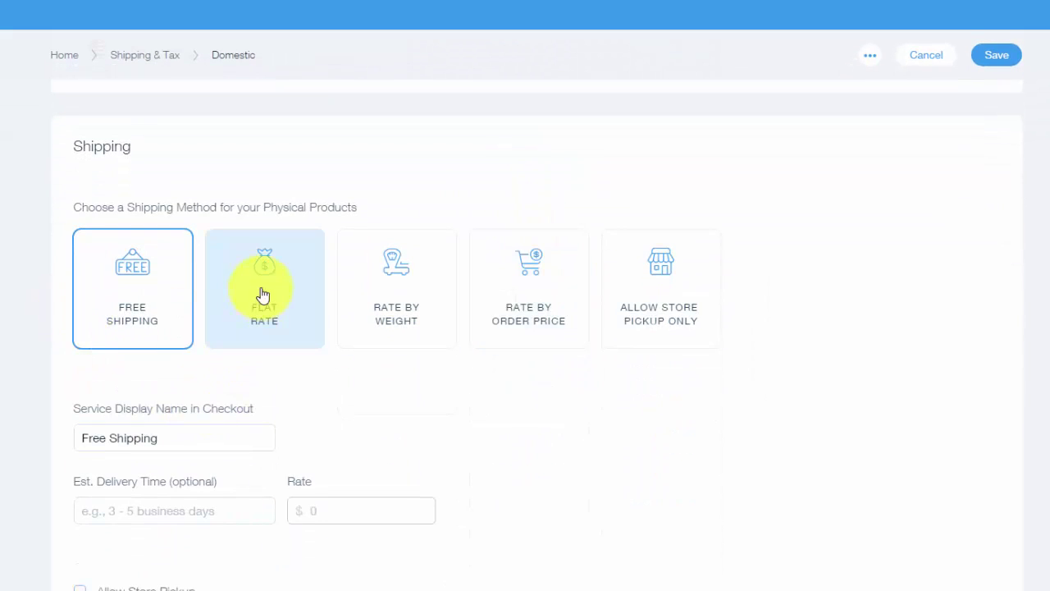
{"action": "left_click", "coordinate": [287, 316]}
{"action": "scroll", "coordinate": [451, 361], "scroll_direction": "down", "scroll_amount": 1}
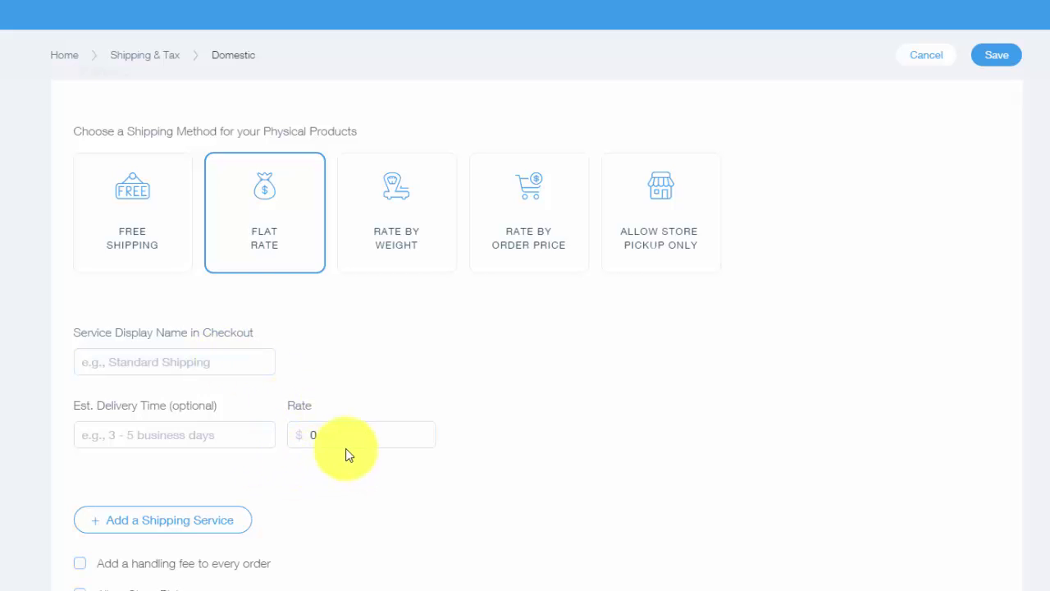
{"action": "scroll", "coordinate": [359, 431], "scroll_direction": "down", "scroll_amount": 2}
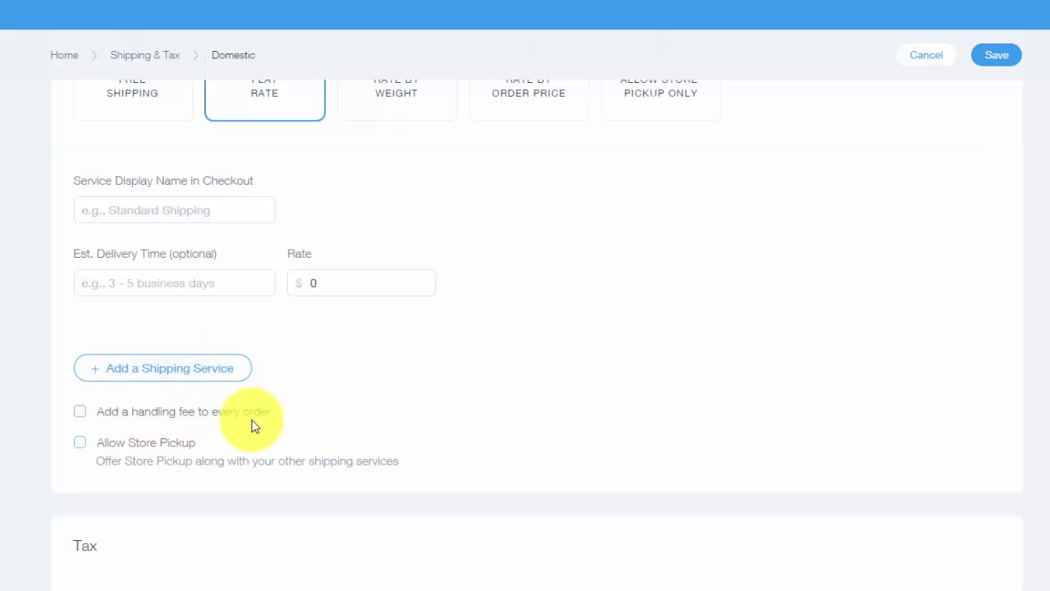
{"action": "scroll", "coordinate": [452, 380], "scroll_direction": "down", "scroll_amount": 3}
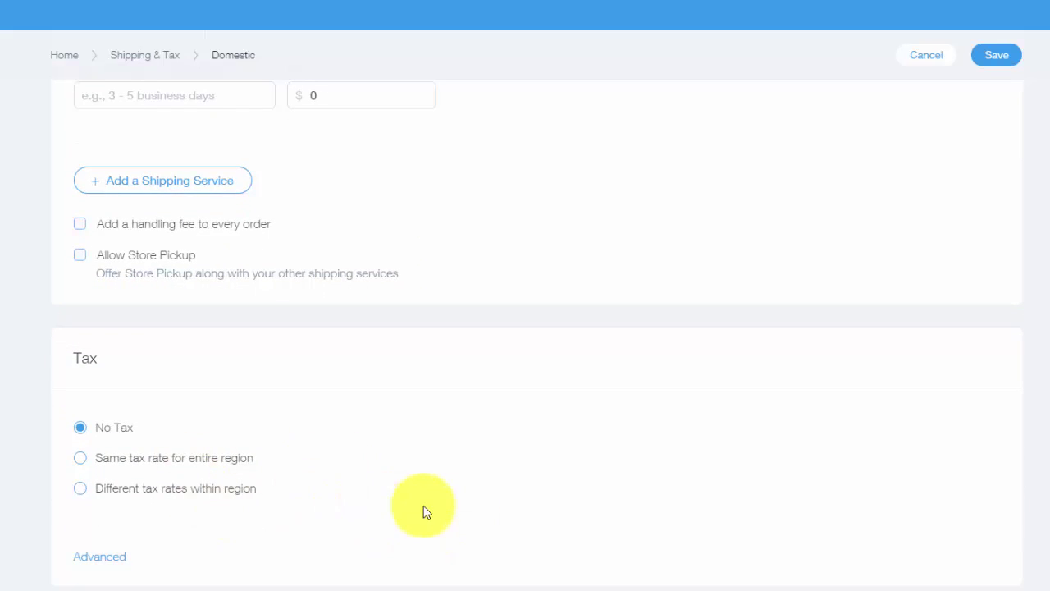
{"action": "scroll", "coordinate": [276, 427], "scroll_direction": "up", "scroll_amount": 6}
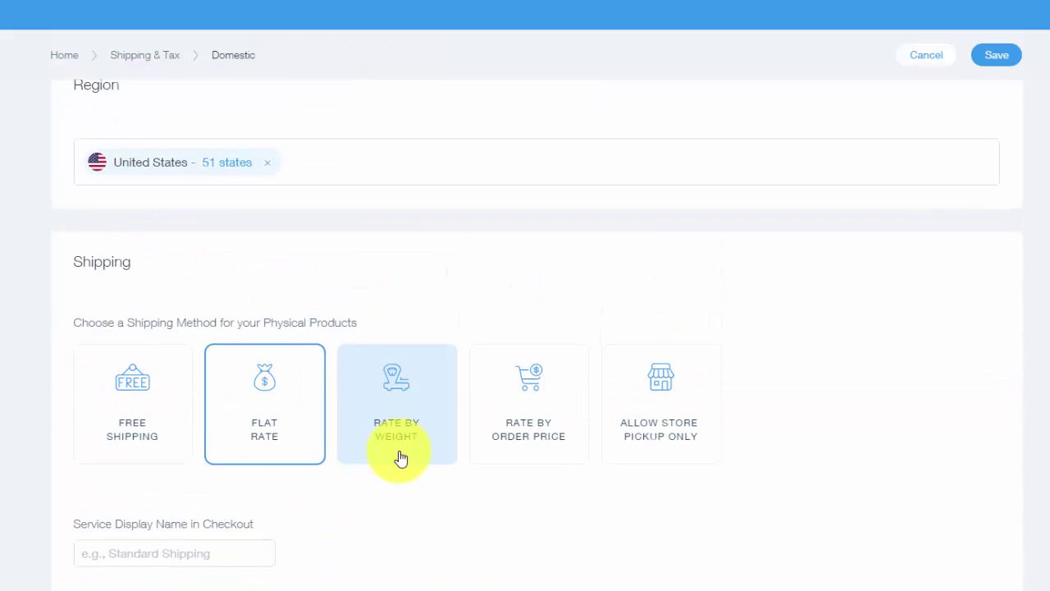
{"action": "scroll", "coordinate": [398, 456], "scroll_direction": "down", "scroll_amount": 2}
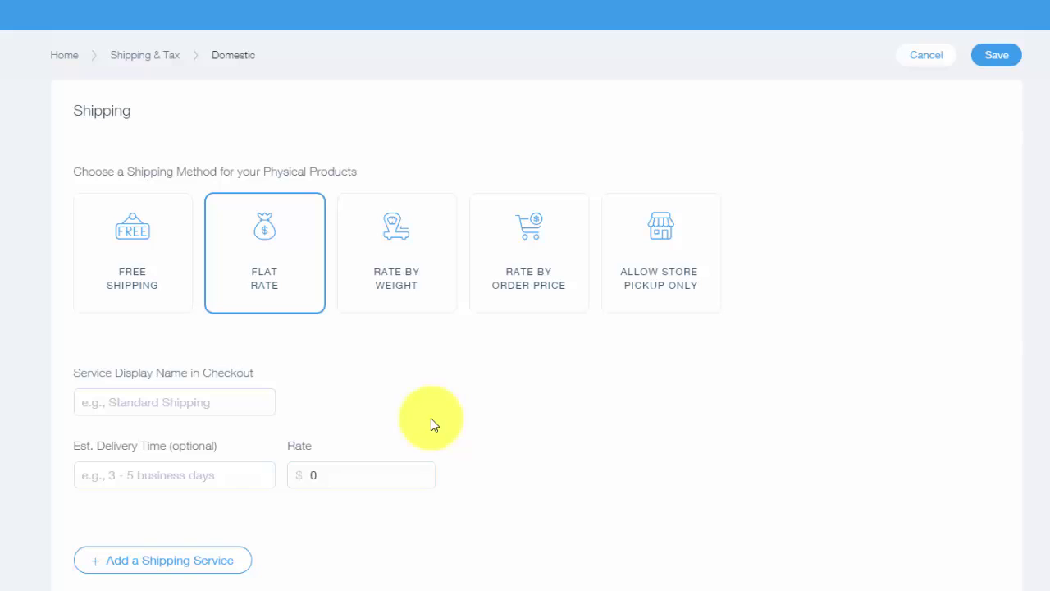
Step: Switch Domestic to Rate by Weight, editing the first range's limit and rate and adding a third range
{"action": "left_click", "coordinate": [382, 265]}
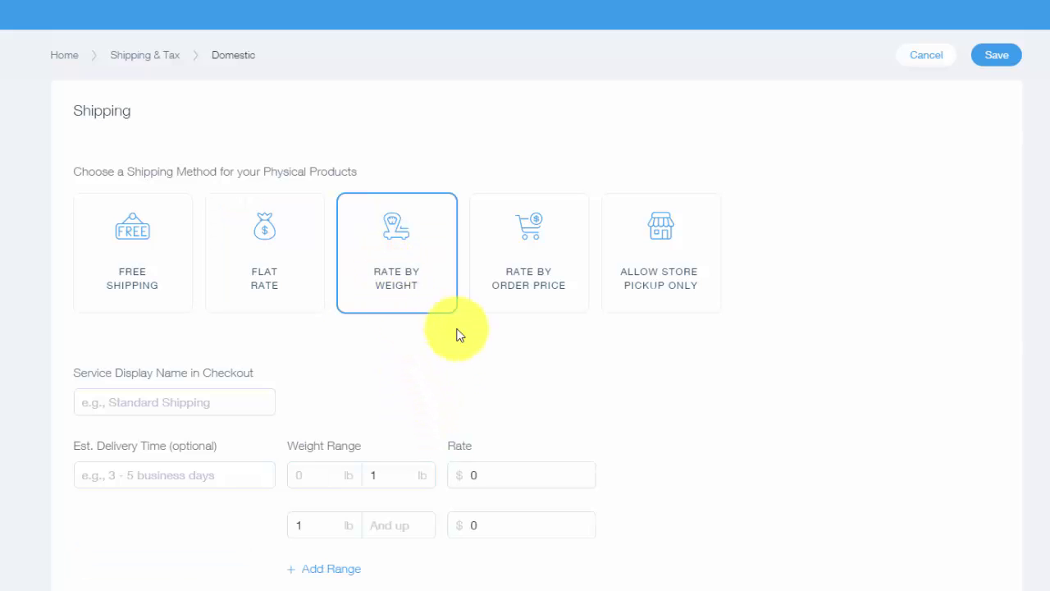
{"action": "left_click", "coordinate": [369, 480]}
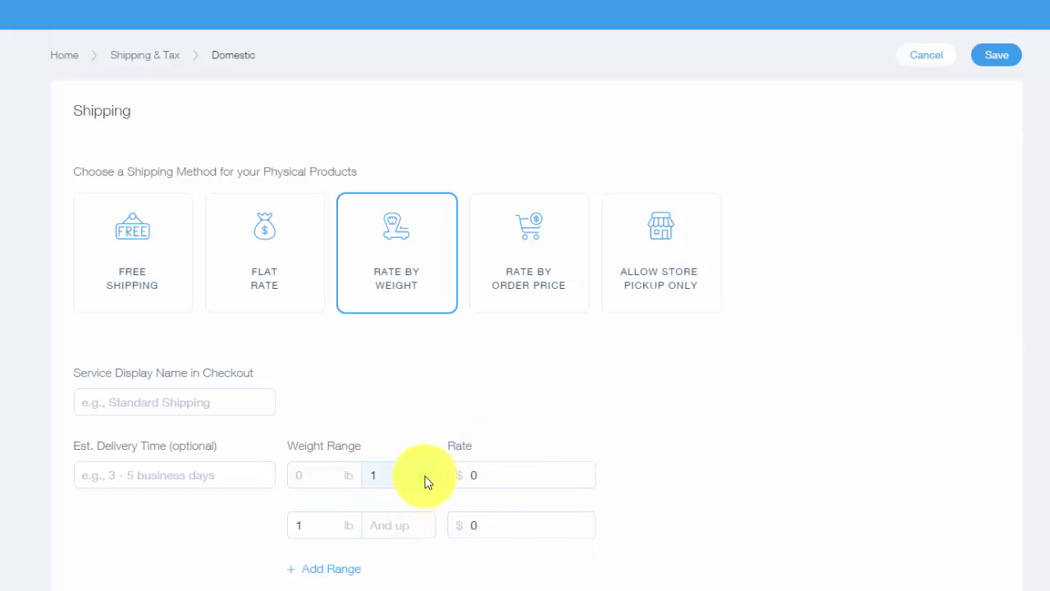
{"action": "left_click", "coordinate": [535, 478]}
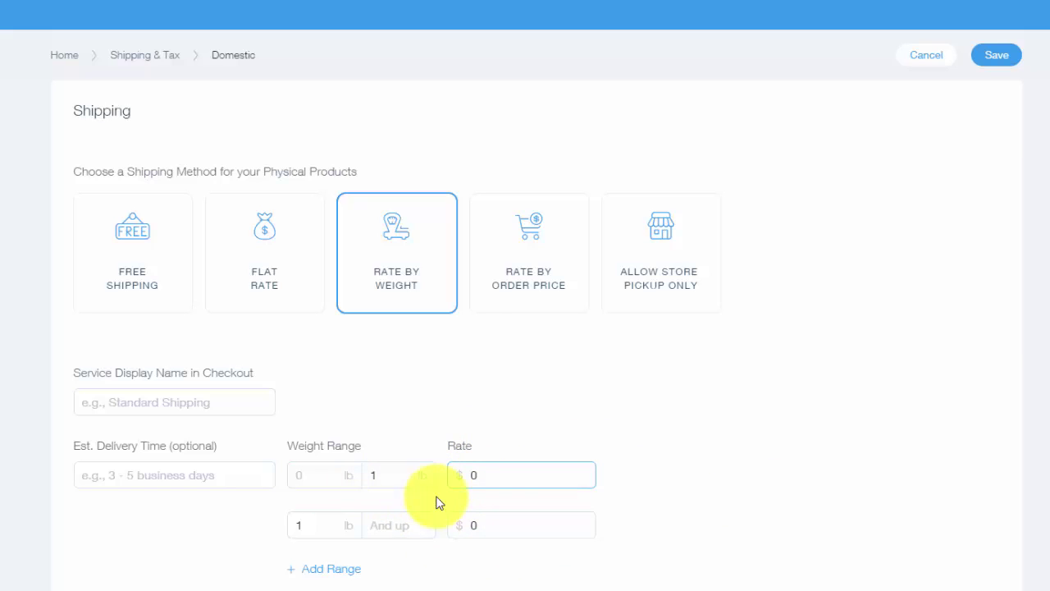
{"action": "scroll", "coordinate": [511, 453], "scroll_direction": "down", "scroll_amount": 2}
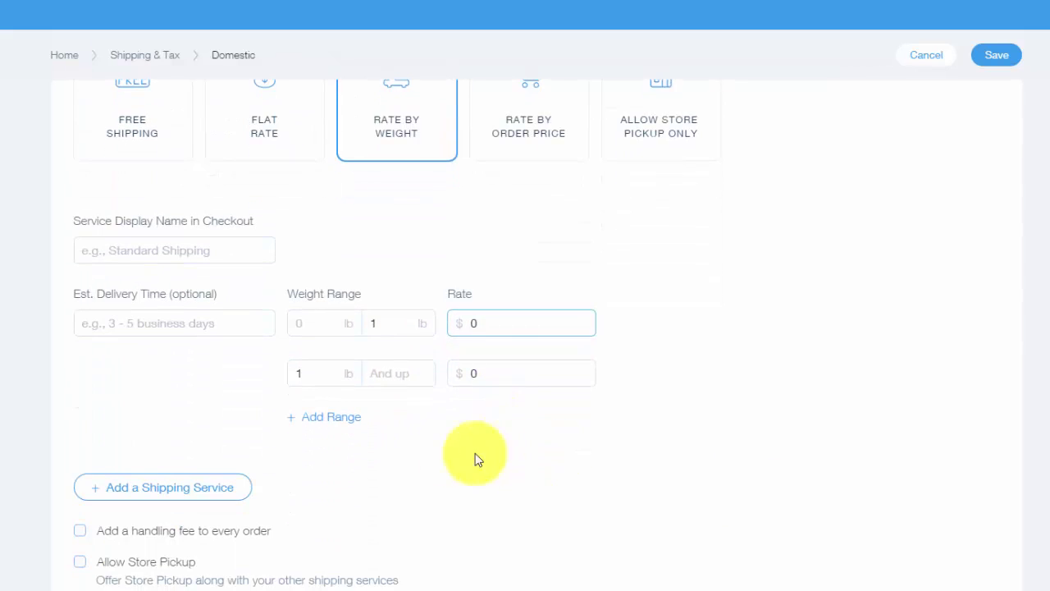
{"action": "left_click", "coordinate": [325, 425]}
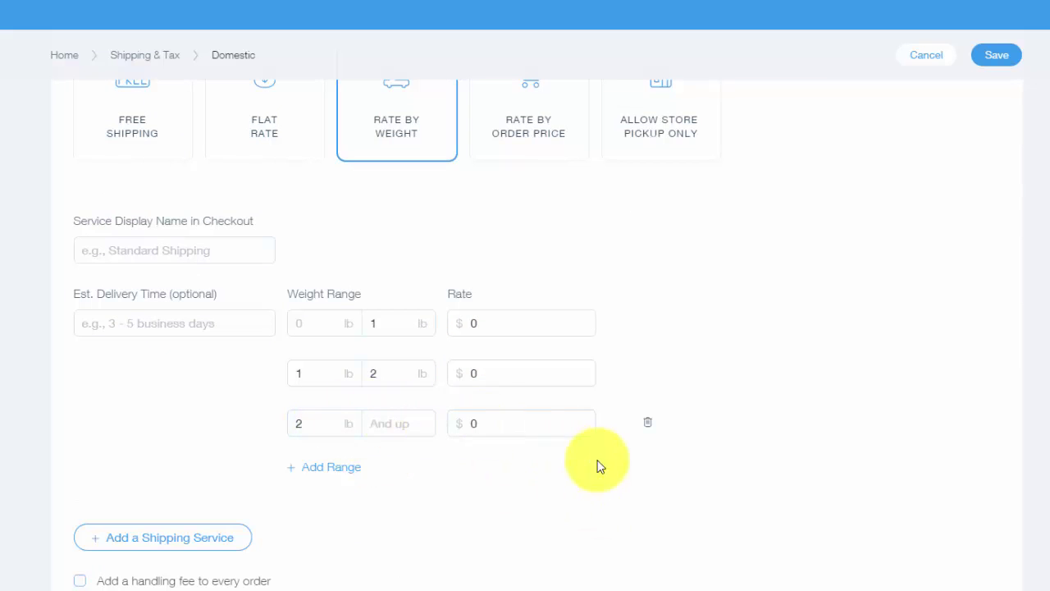
Step: Switch Domestic to Rate by Order Price, with ranges $0–$1 and $1 and up at $0
{"action": "scroll", "coordinate": [596, 464], "scroll_direction": "up", "scroll_amount": 3}
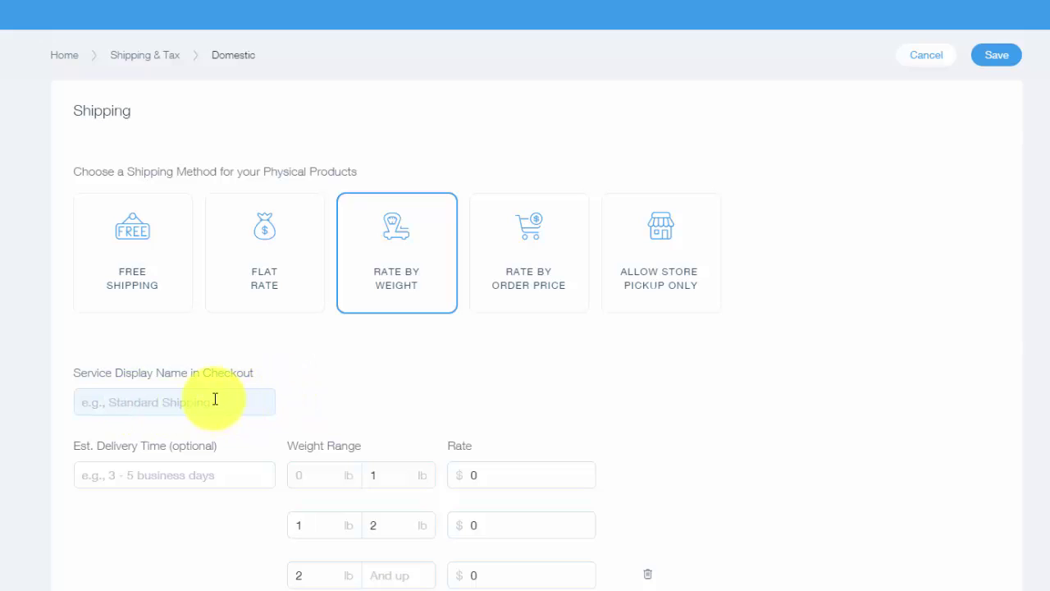
{"action": "left_click", "coordinate": [194, 477]}
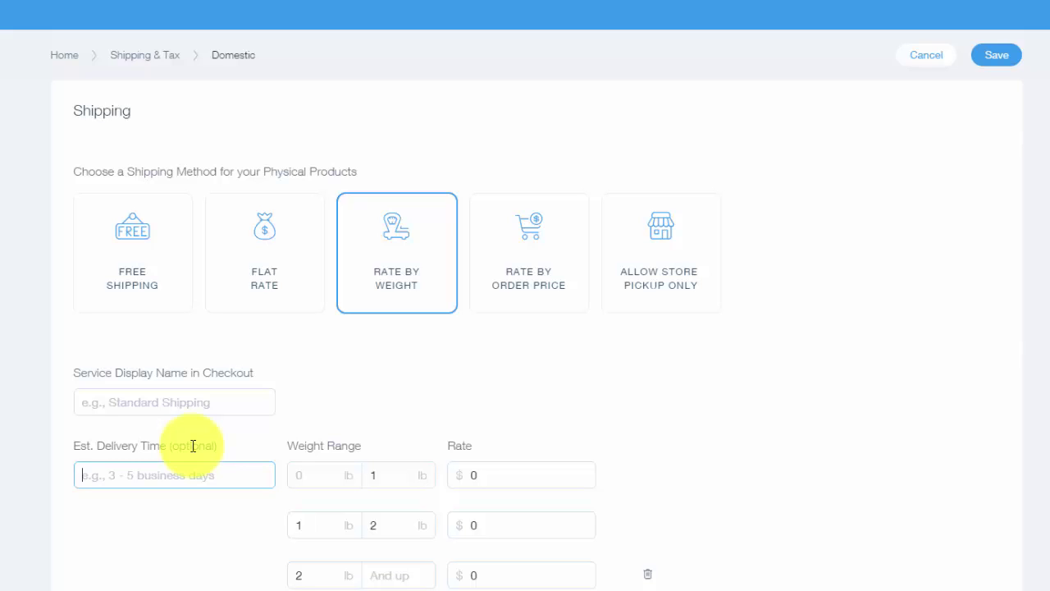
{"action": "left_click", "coordinate": [520, 230]}
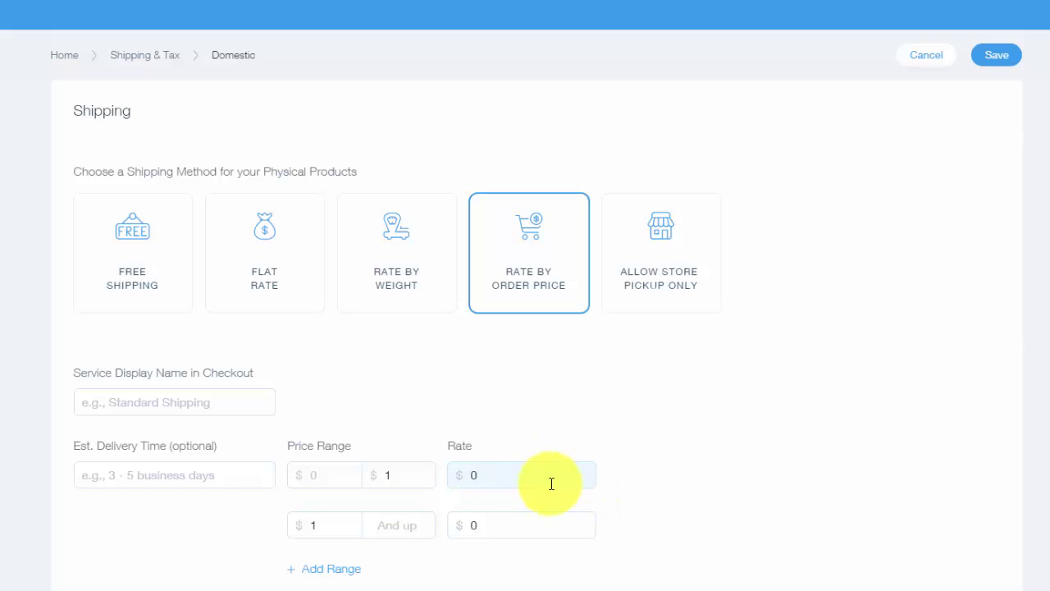
Step: Make Allow Store Pickup Only the Domestic method and review its empty pickup title and address fields
{"action": "scroll", "coordinate": [534, 382], "scroll_direction": "down", "scroll_amount": 4}
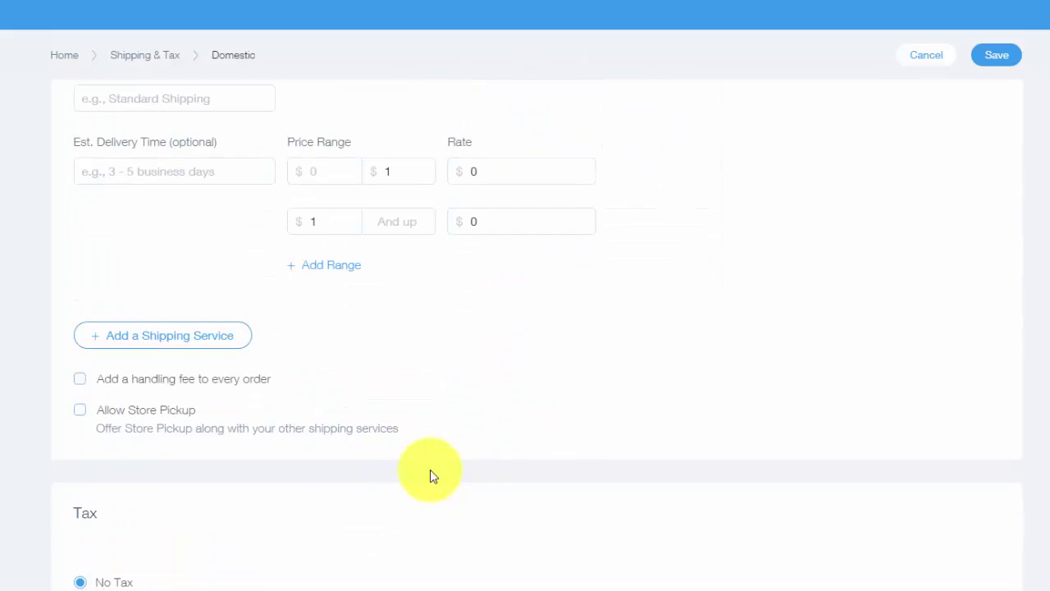
{"action": "scroll", "coordinate": [414, 471], "scroll_direction": "down", "scroll_amount": 2}
{"action": "scroll", "coordinate": [159, 485], "scroll_direction": "up", "scroll_amount": 4}
{"action": "scroll", "coordinate": [484, 447], "scroll_direction": "up", "scroll_amount": 3}
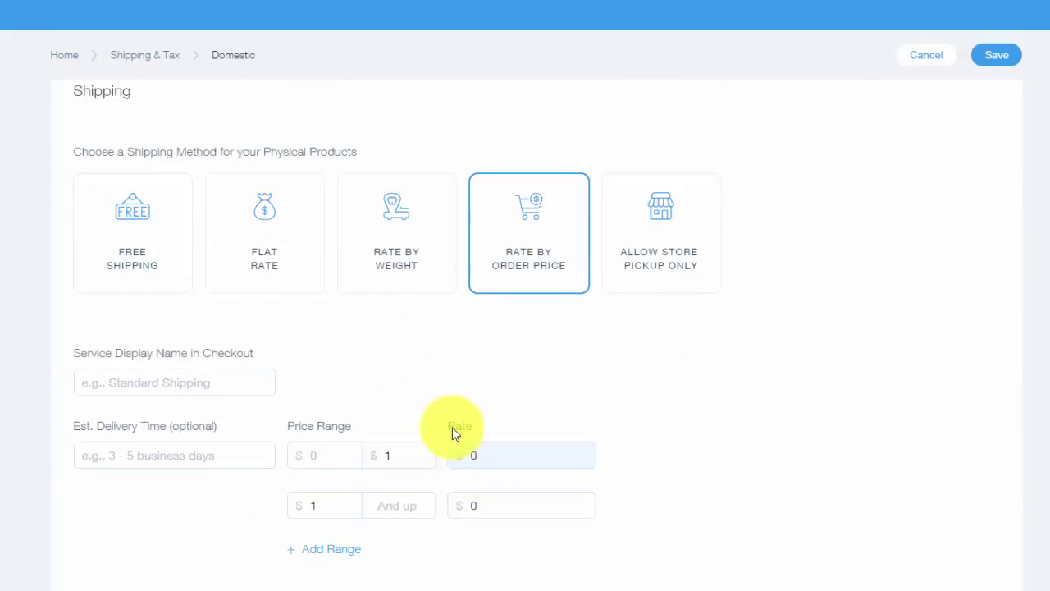
{"action": "left_click", "coordinate": [685, 238]}
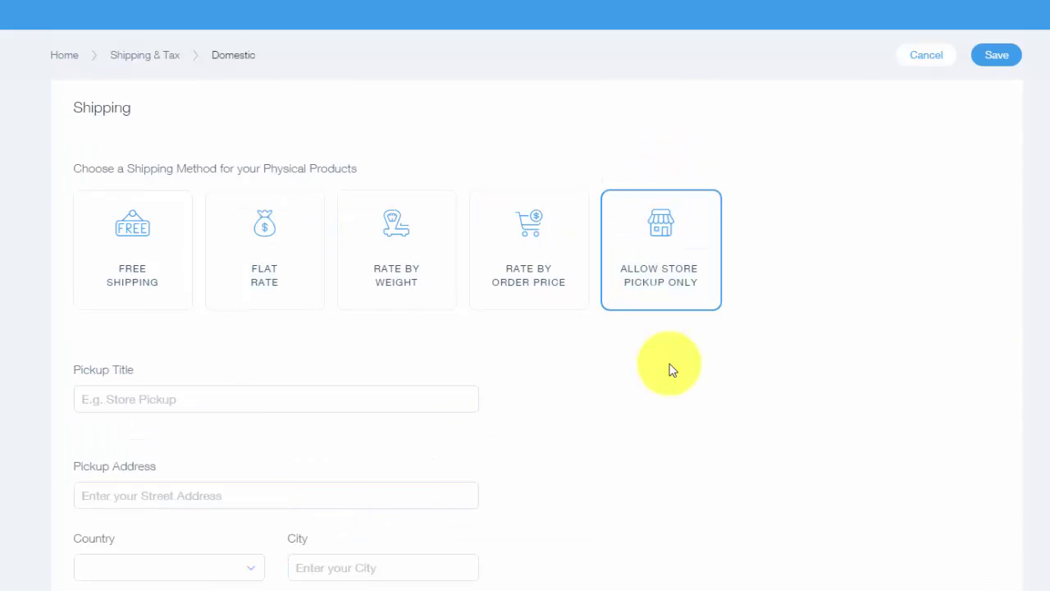
{"action": "scroll", "coordinate": [533, 367], "scroll_direction": "down", "scroll_amount": 2}
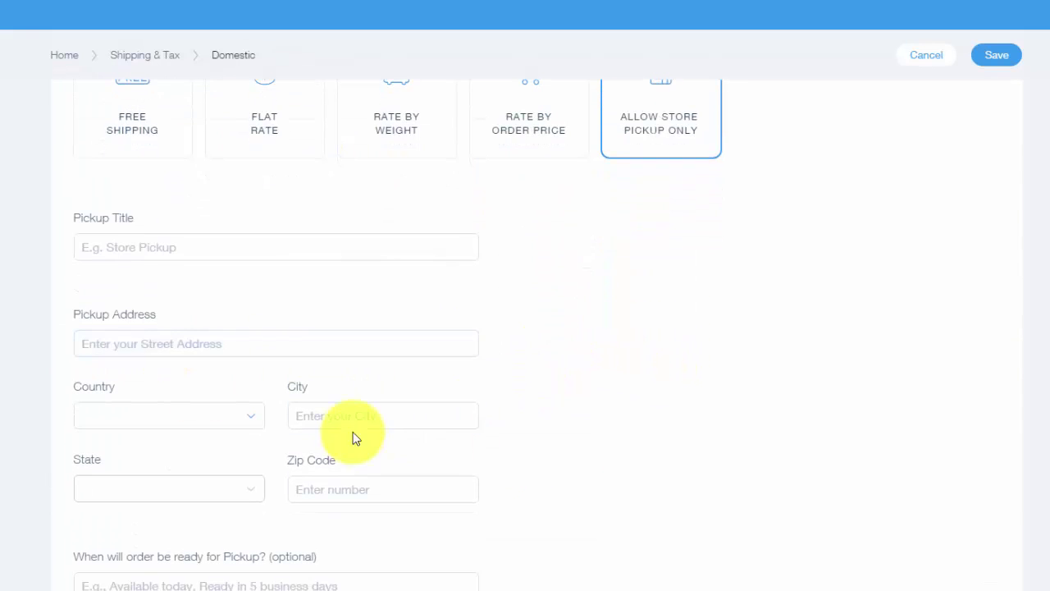
{"action": "scroll", "coordinate": [354, 439], "scroll_direction": "down", "scroll_amount": 2}
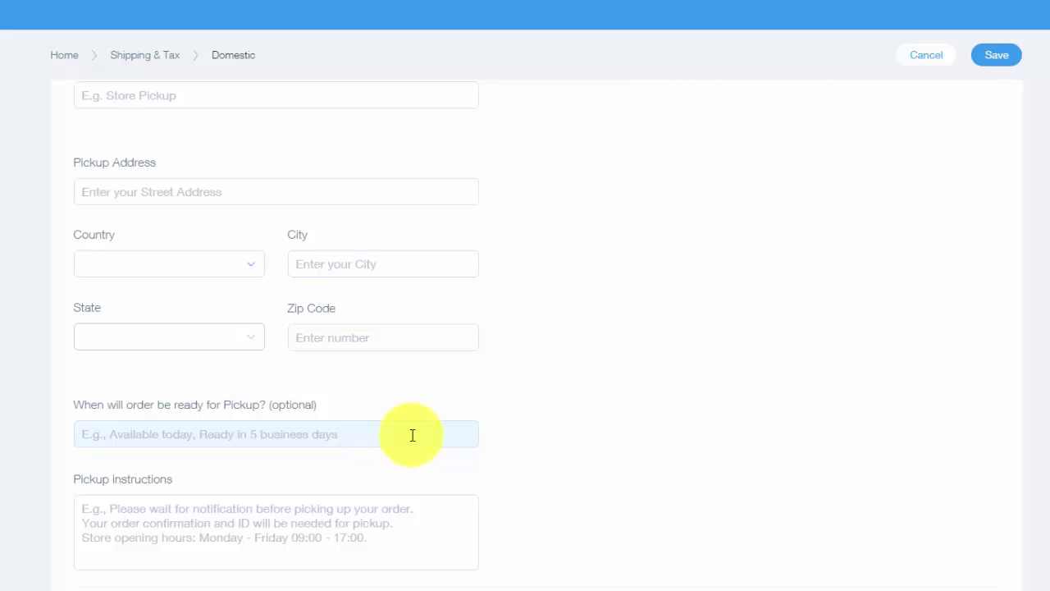
{"action": "scroll", "coordinate": [474, 438], "scroll_direction": "up", "scroll_amount": 5}
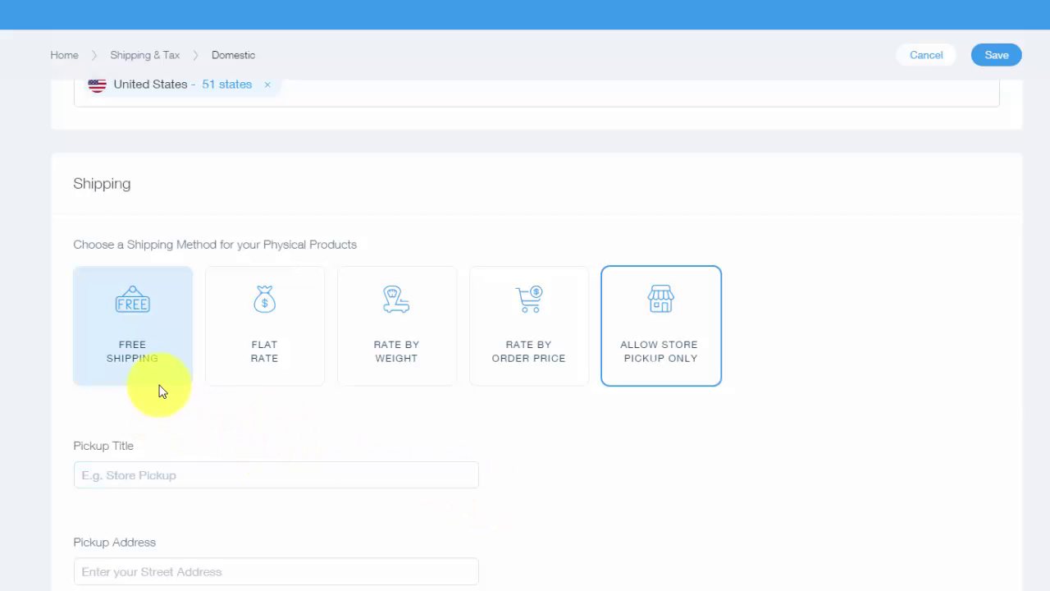
Step: Restore Free Shipping as the Domestic method, keeping a $0 rate and No Tax
{"action": "left_click", "coordinate": [139, 338]}
{"action": "scroll", "coordinate": [875, 502], "scroll_direction": "up", "scroll_amount": 3}
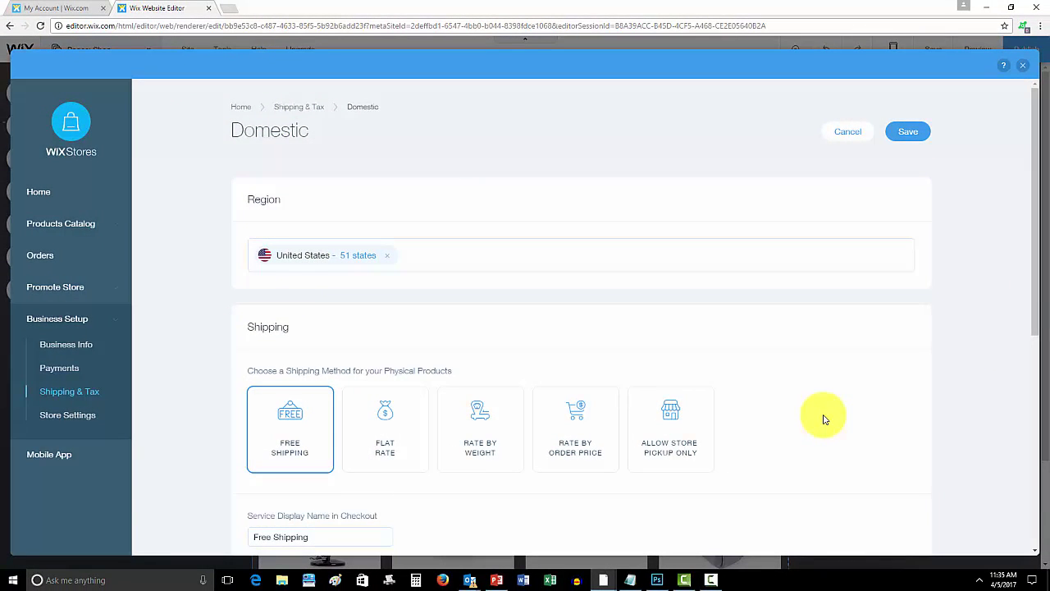
{"action": "scroll", "coordinate": [773, 375], "scroll_direction": "down", "scroll_amount": 3}
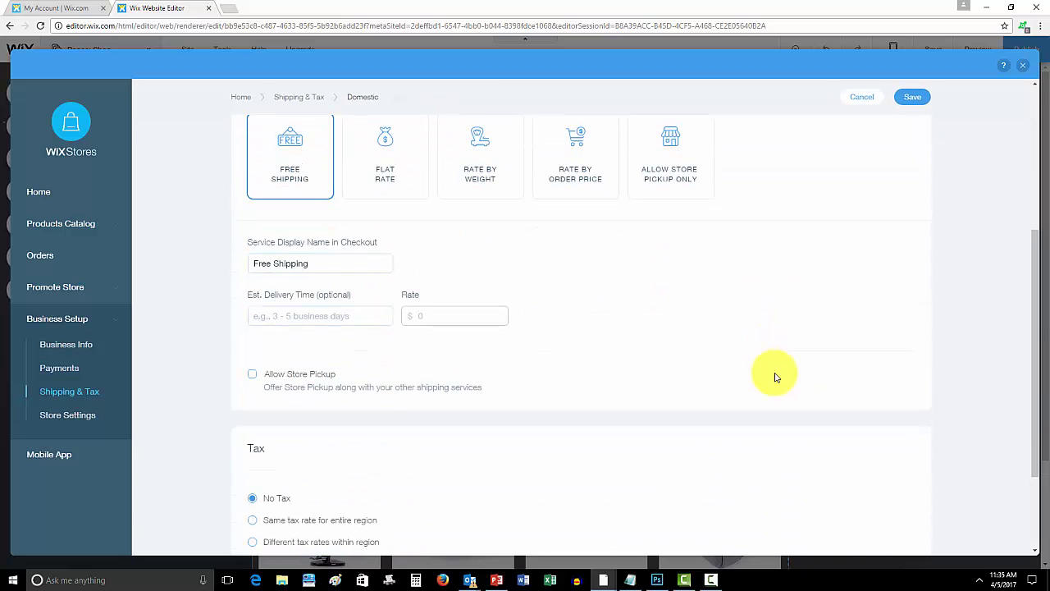
{"action": "scroll", "coordinate": [775, 376], "scroll_direction": "down", "scroll_amount": 2}
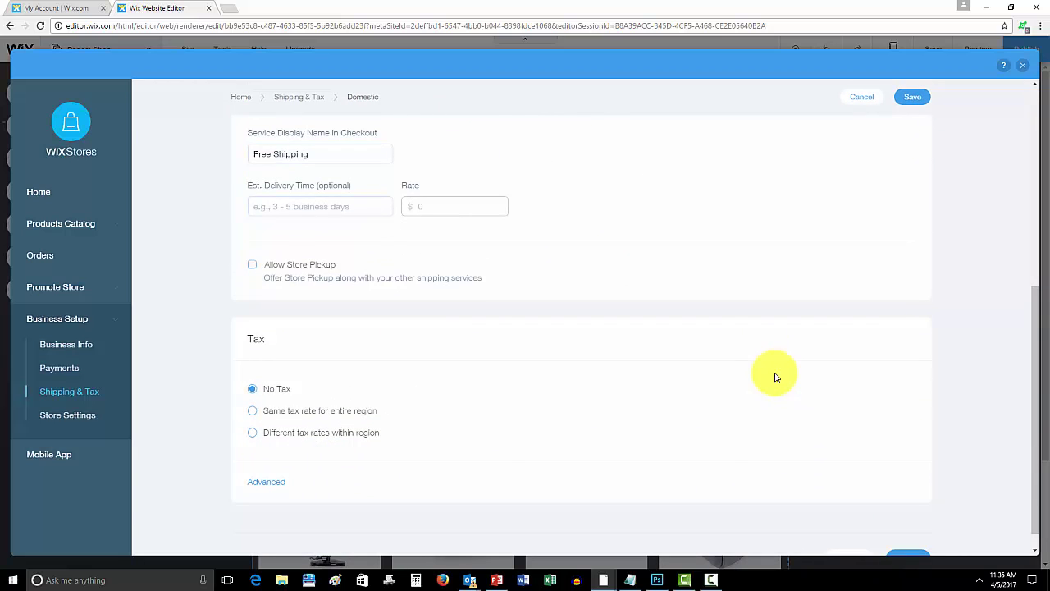
Step: Close the store dashboard and switch the editor canvas to the HOME page
{"action": "left_click", "coordinate": [1018, 67]}
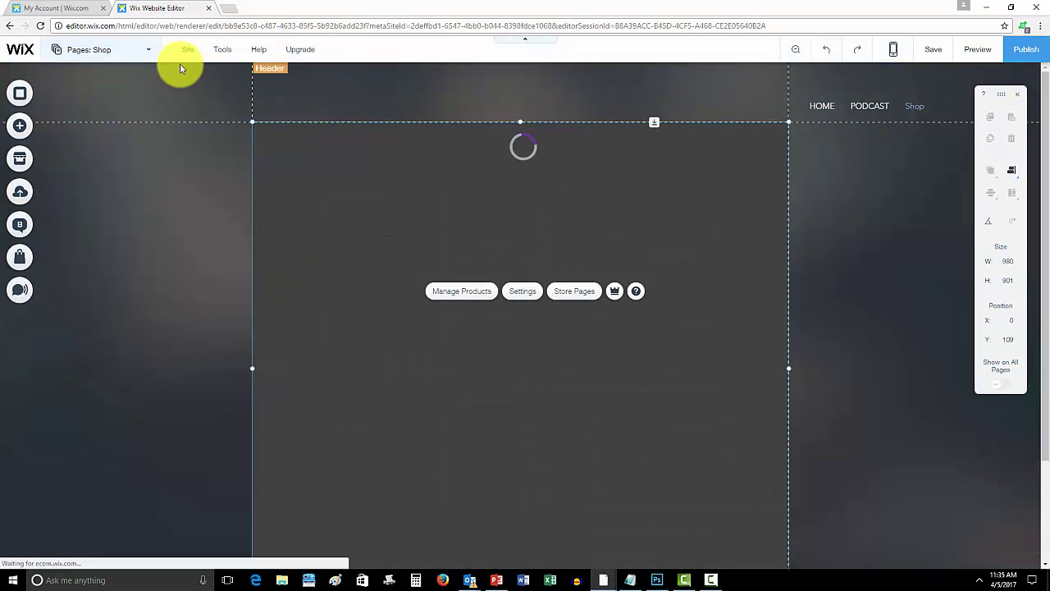
{"action": "left_click", "coordinate": [129, 54]}
{"action": "left_click", "coordinate": [152, 155]}
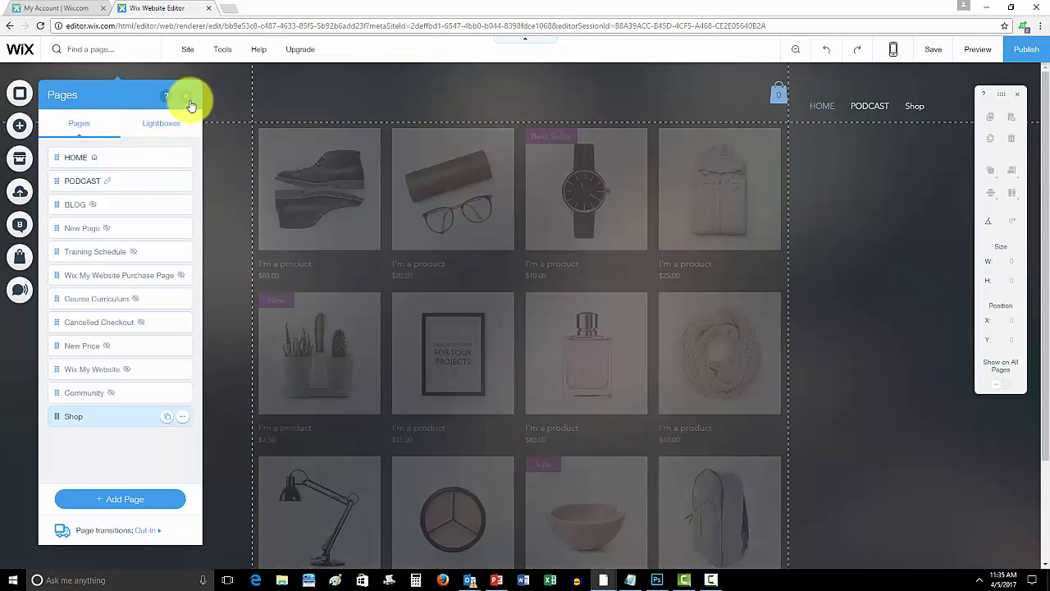
{"action": "left_click", "coordinate": [230, 121]}
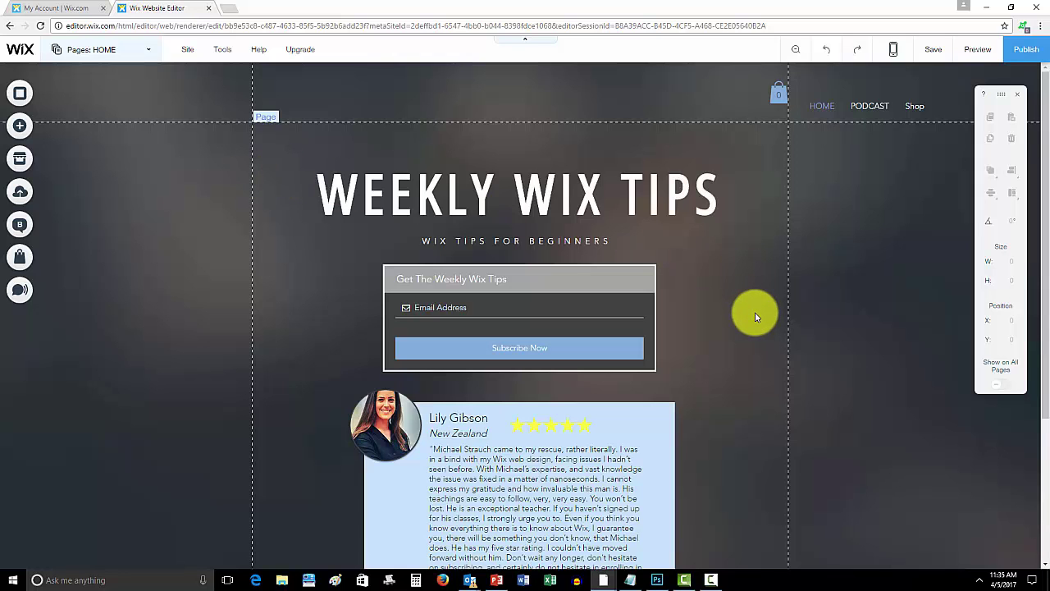
Step: Scroll through the Home page, reviewing the Weekly Wix Tips header and testimonial
{"action": "scroll", "coordinate": [752, 312], "scroll_direction": "down", "scroll_amount": 3}
{"action": "scroll", "coordinate": [769, 353], "scroll_direction": "up", "scroll_amount": 3}
{"action": "scroll", "coordinate": [750, 334], "scroll_direction": "down", "scroll_amount": 2}
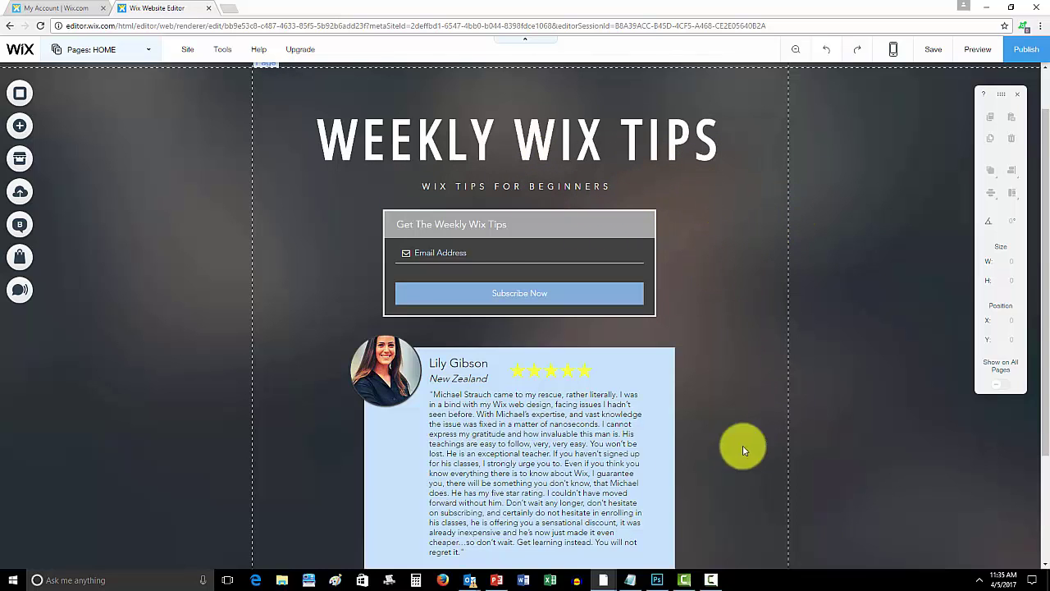
{"action": "scroll", "coordinate": [746, 361], "scroll_direction": "down", "scroll_amount": 1}
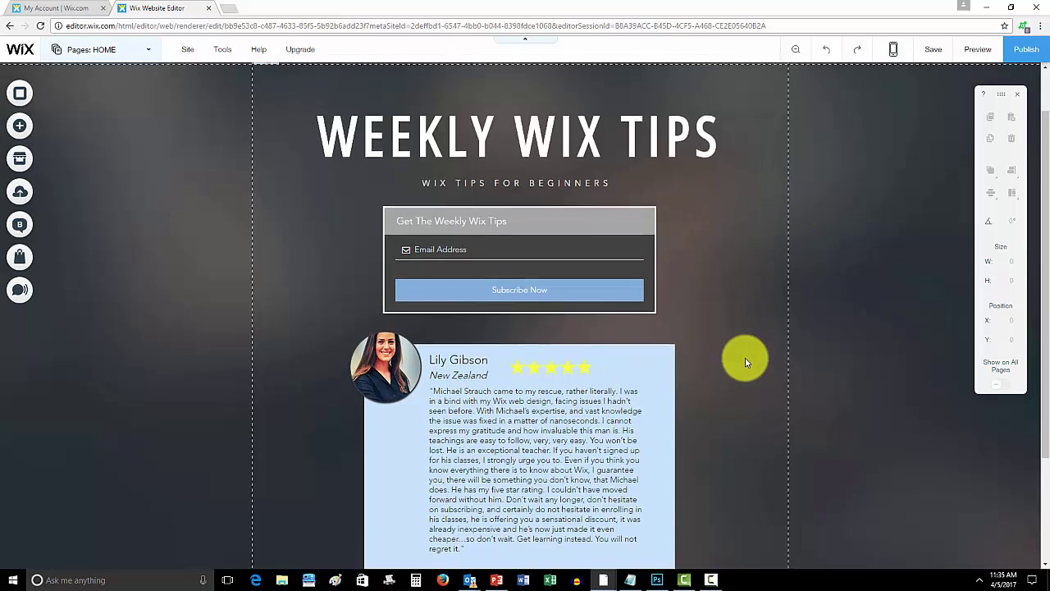
{"action": "scroll", "coordinate": [745, 362], "scroll_direction": "down", "scroll_amount": 2}
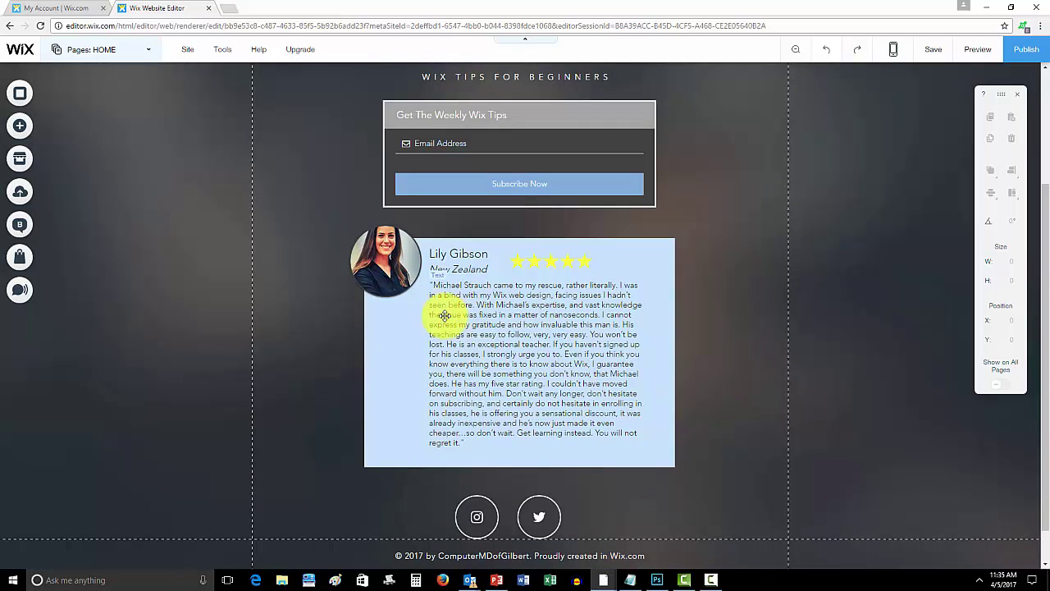
{"action": "scroll", "coordinate": [773, 377], "scroll_direction": "up", "scroll_amount": 3}
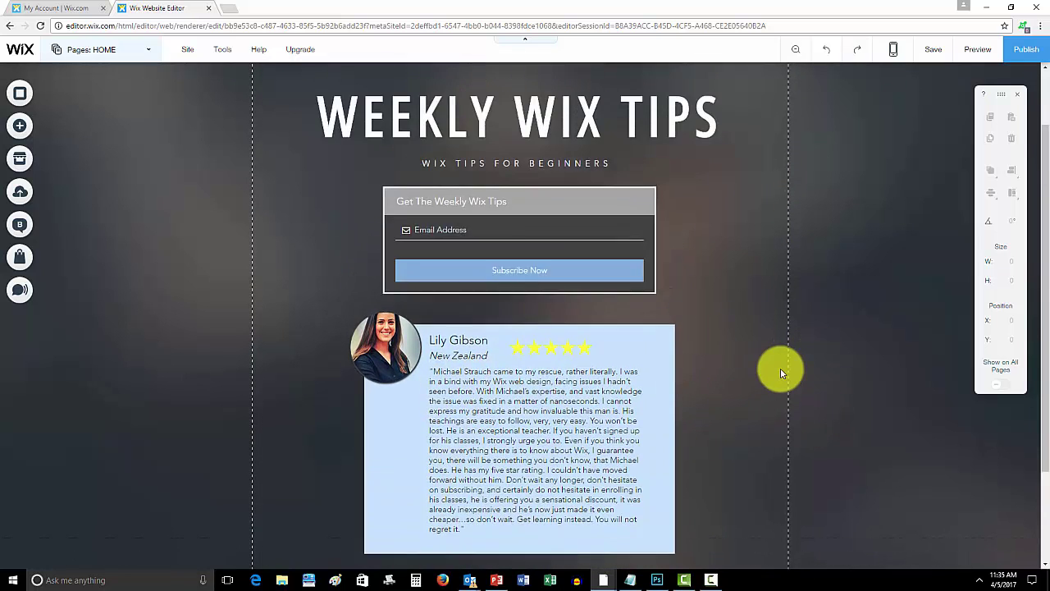